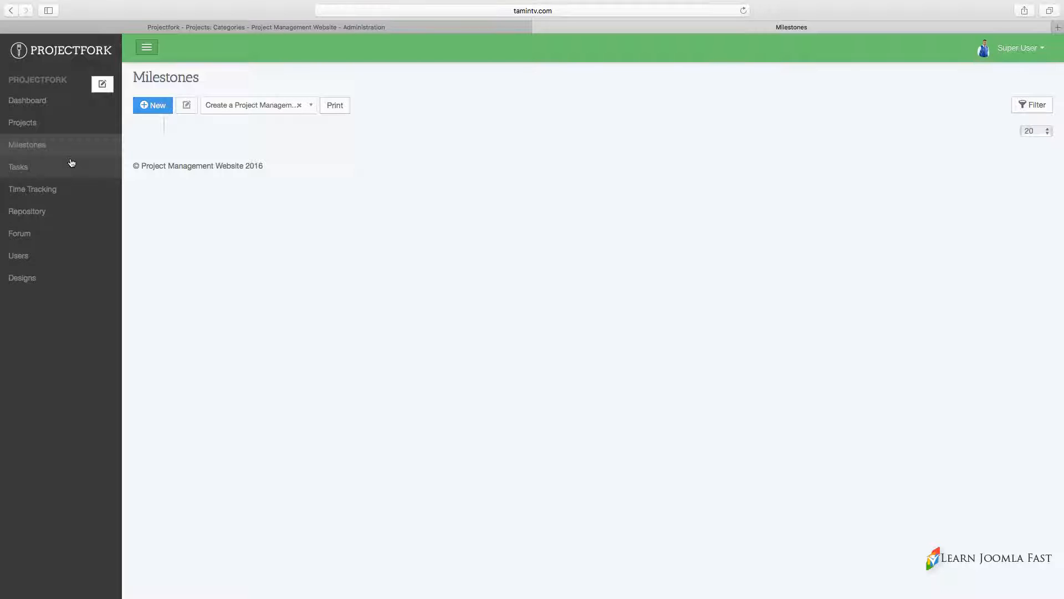
Open the print view of the project's milestones, cancel printing and return to the Milestones page.
click(257, 104)
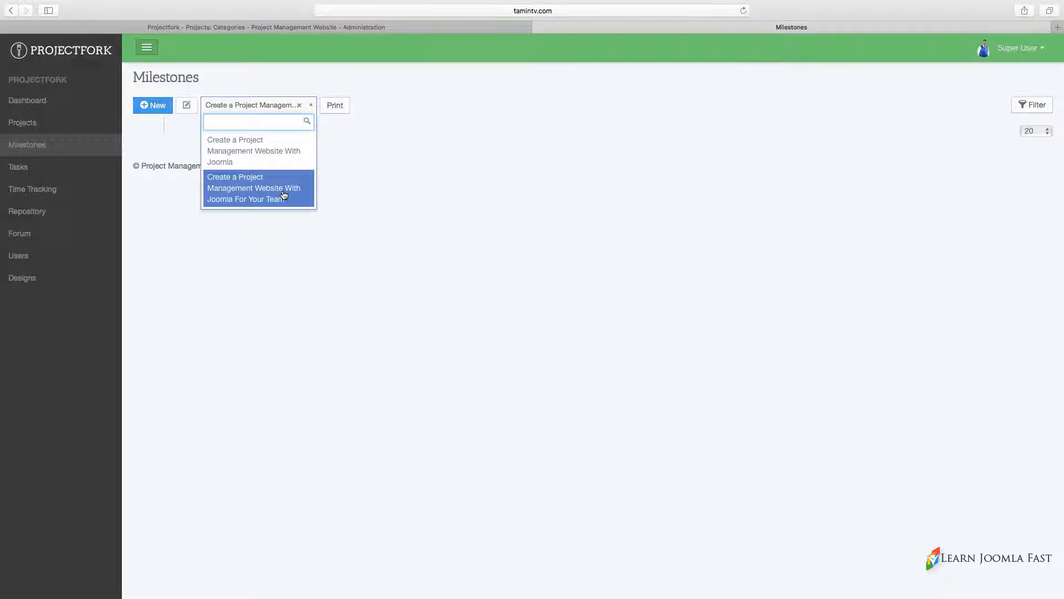
click(400, 191)
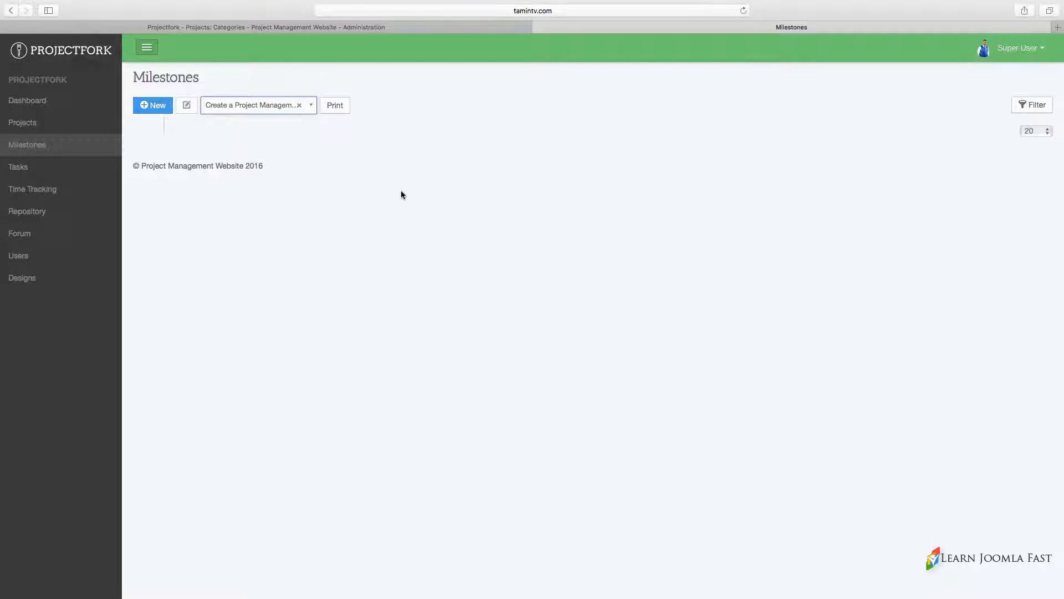
click(334, 108)
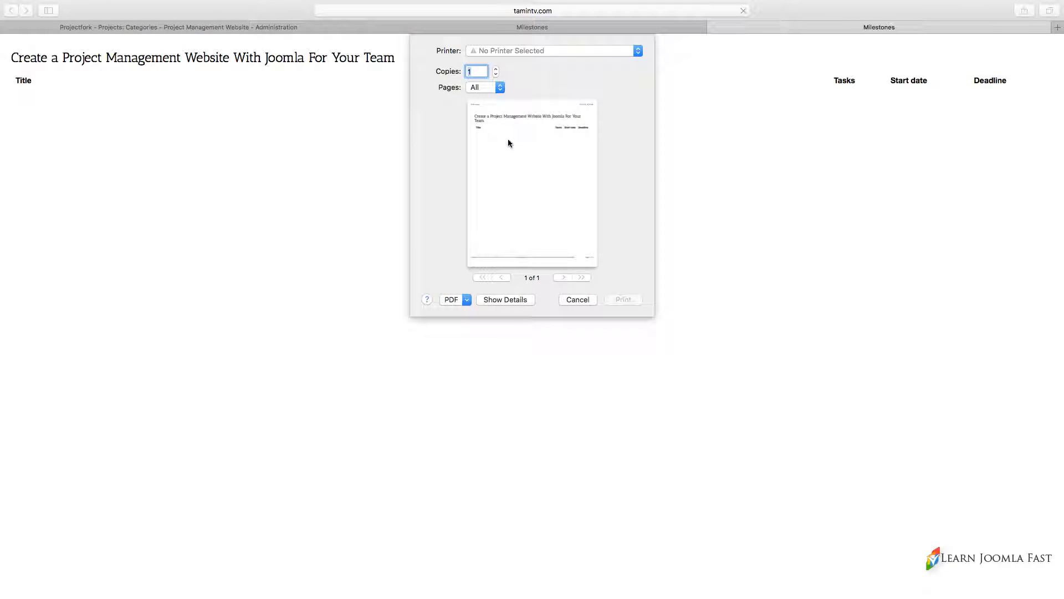
click(577, 299)
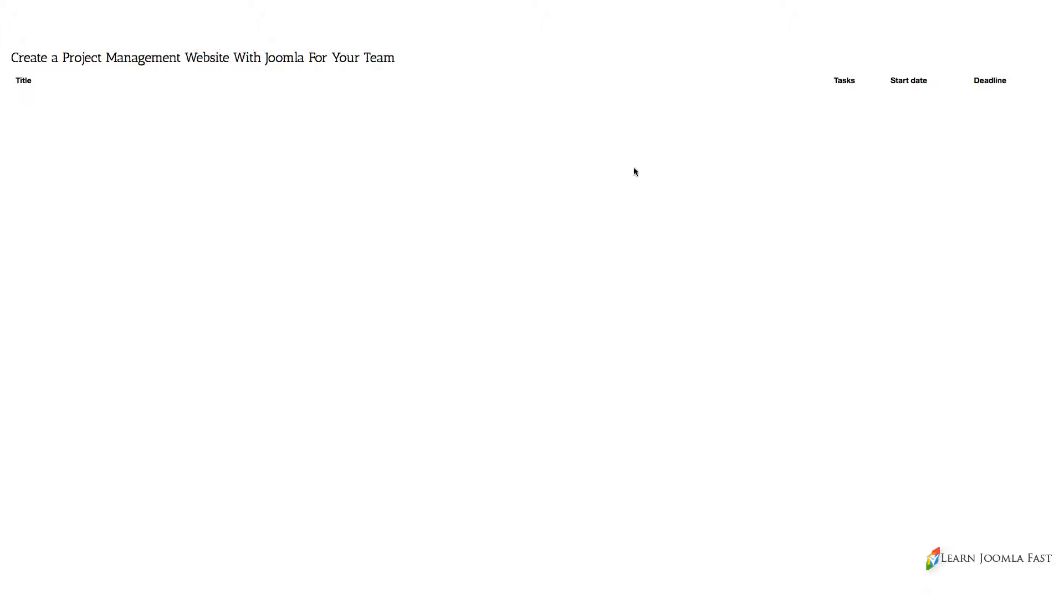
click(714, 27)
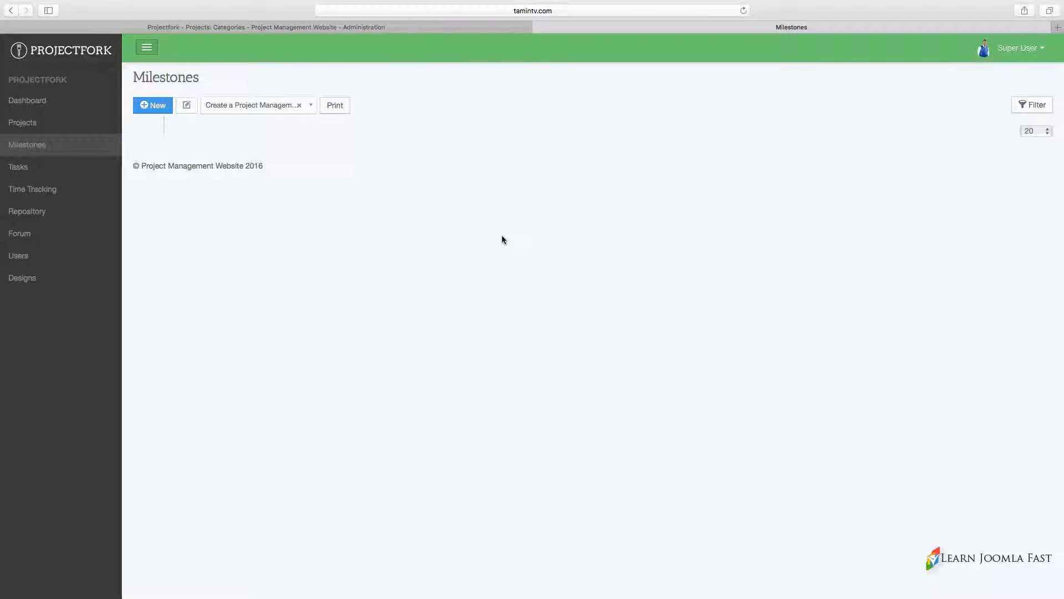
Select the project "Create a Project Management Website With Joomla For Your Team" and start a new milestone titled "First Project Milestone Title".
click(274, 106)
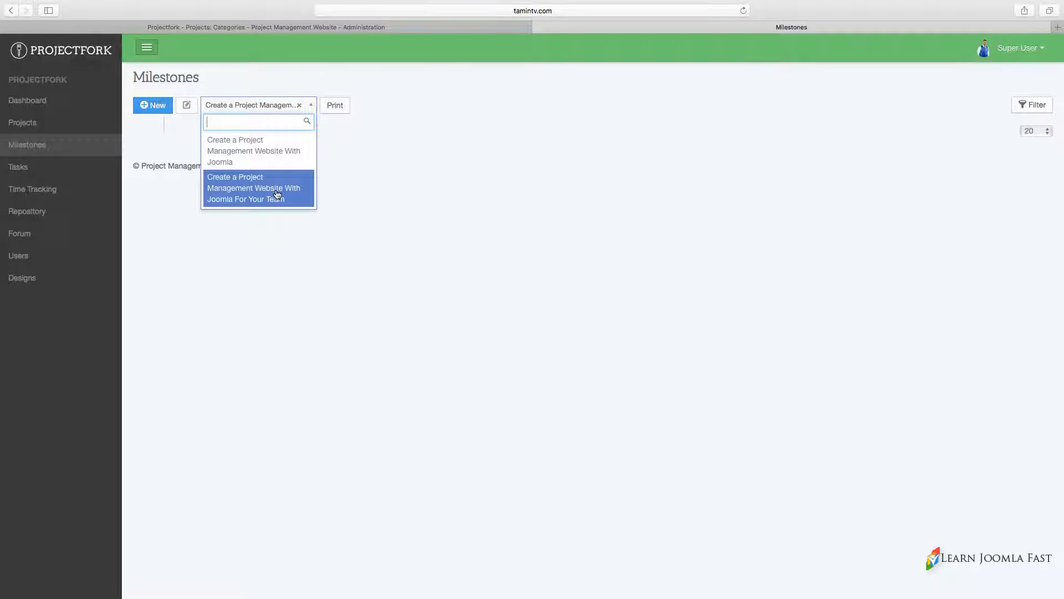
click(273, 191)
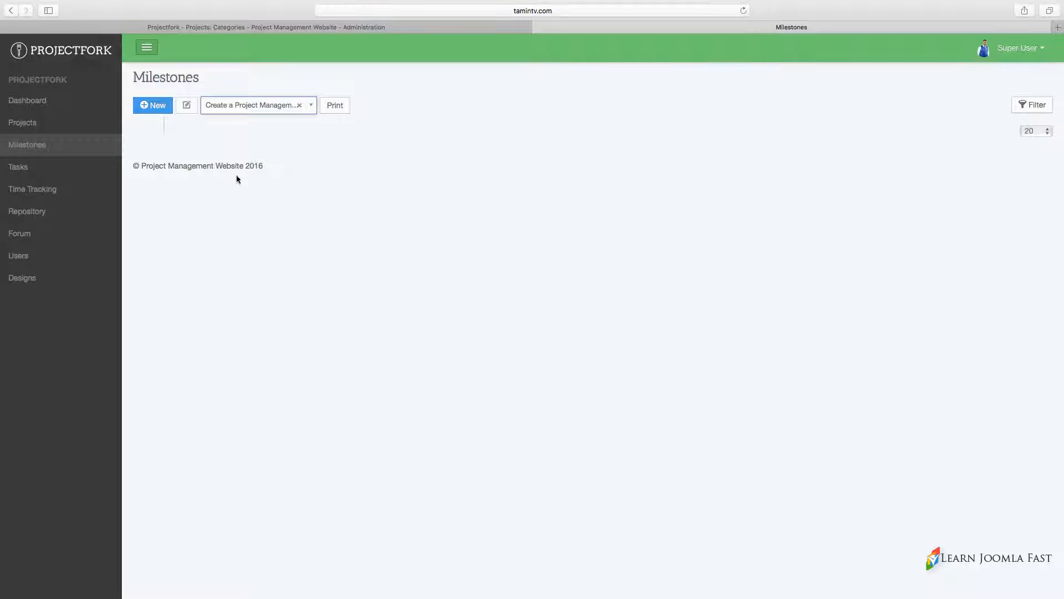
click(158, 107)
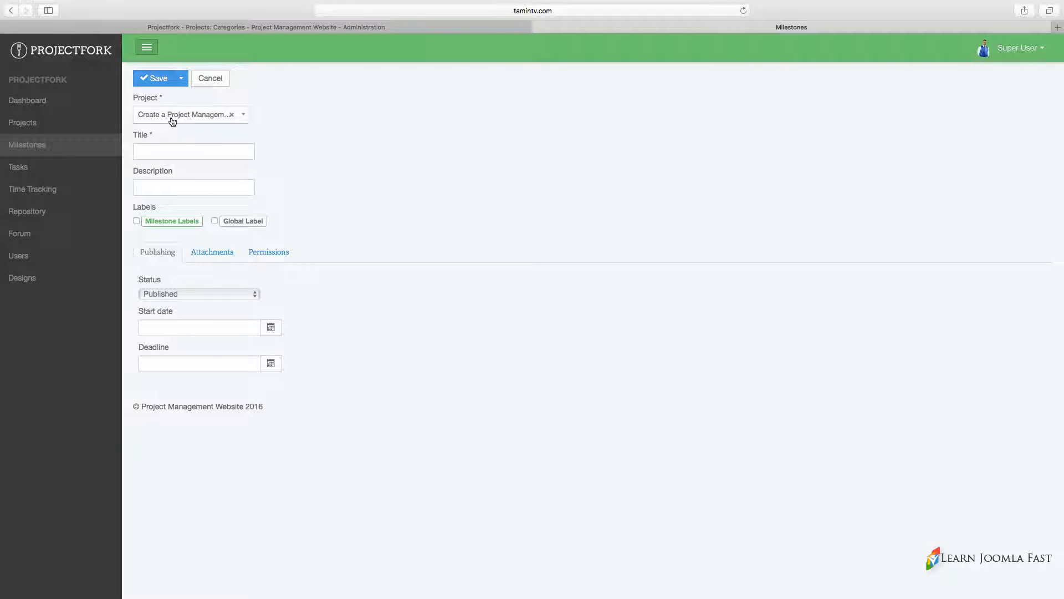
click(158, 154)
text(First Project )
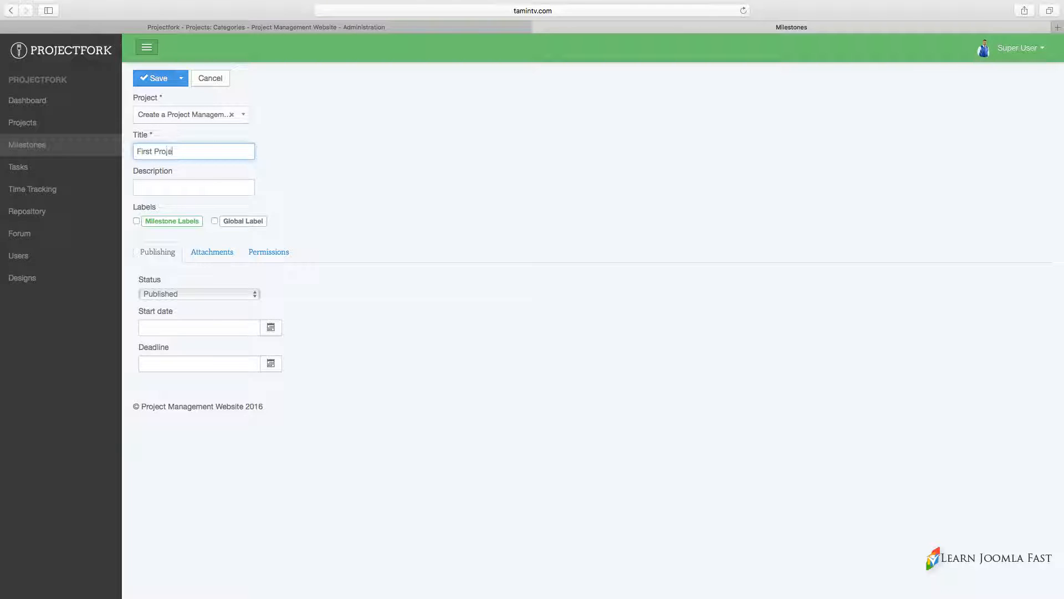
text(Milestone Title)
Enter the milestone description "This is the description for this milestone here" twice, separated by a period and a space.
click(161, 188)
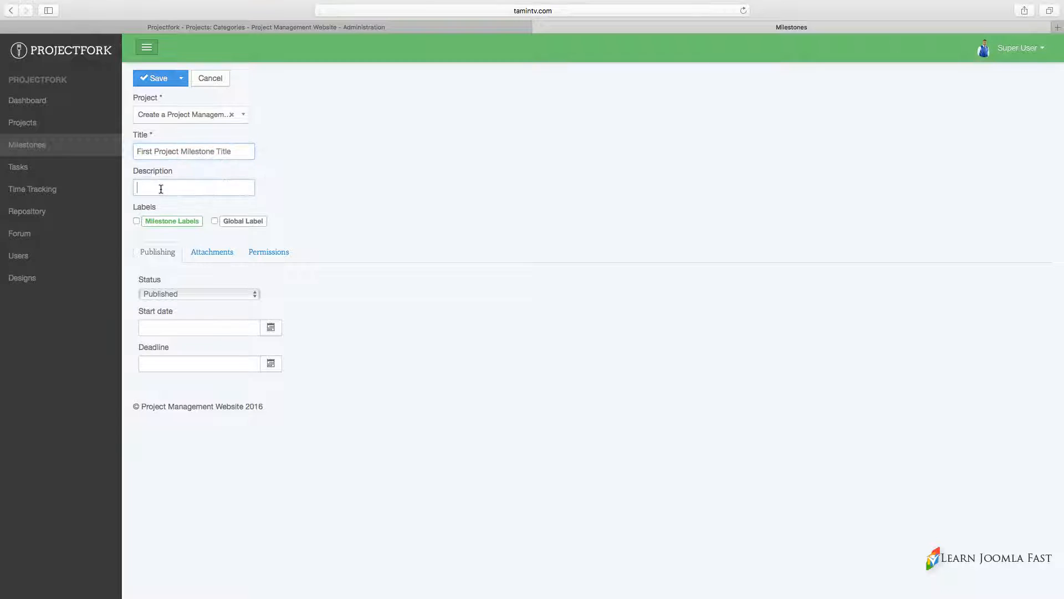
text(This is )
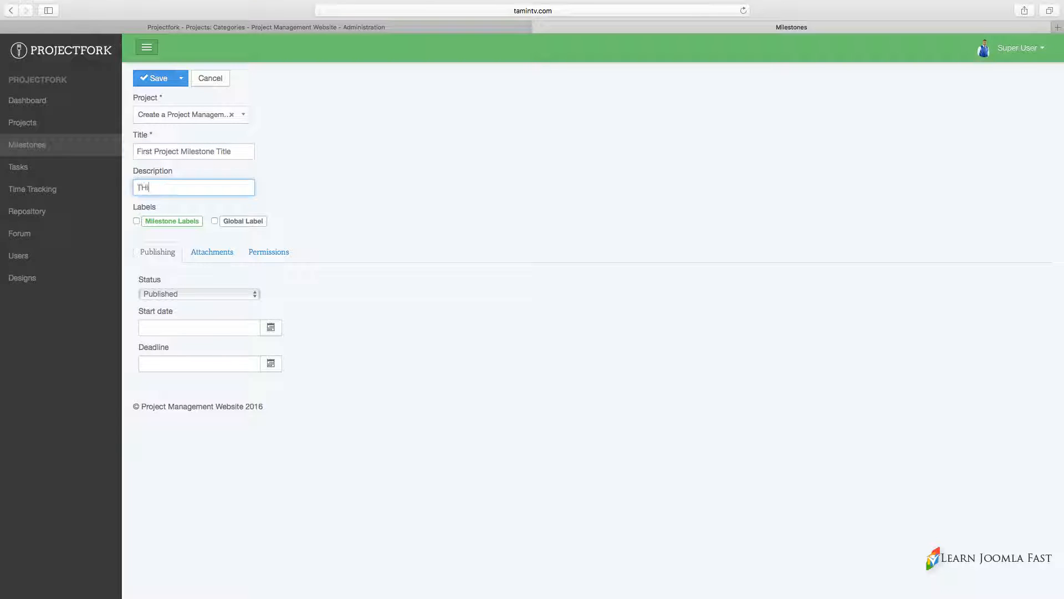
text(the descripti)
text(on for this mile)
text(stone hre)
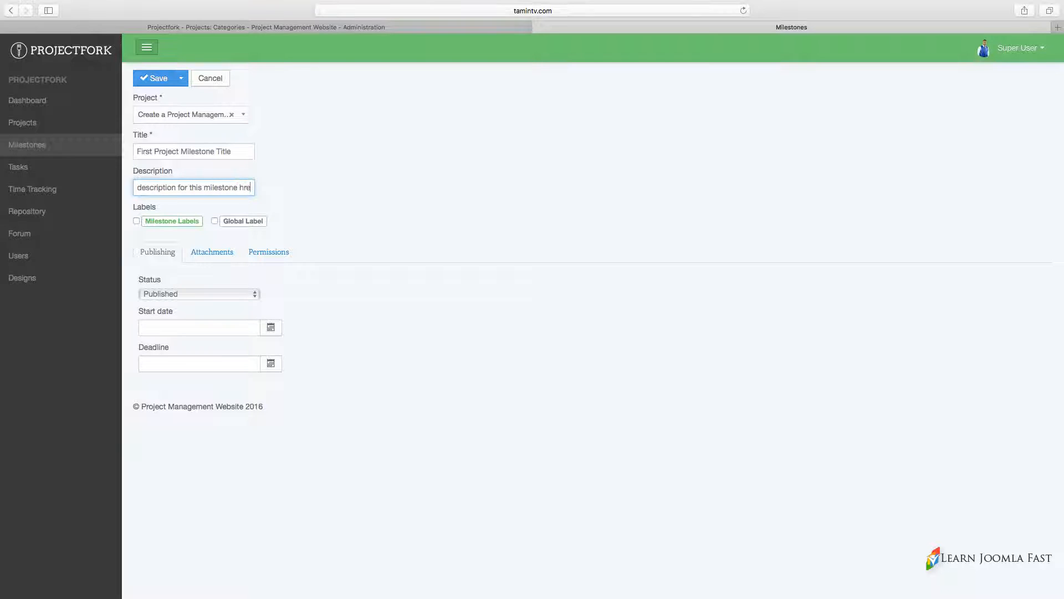
text(re)
triple_click(152, 184)
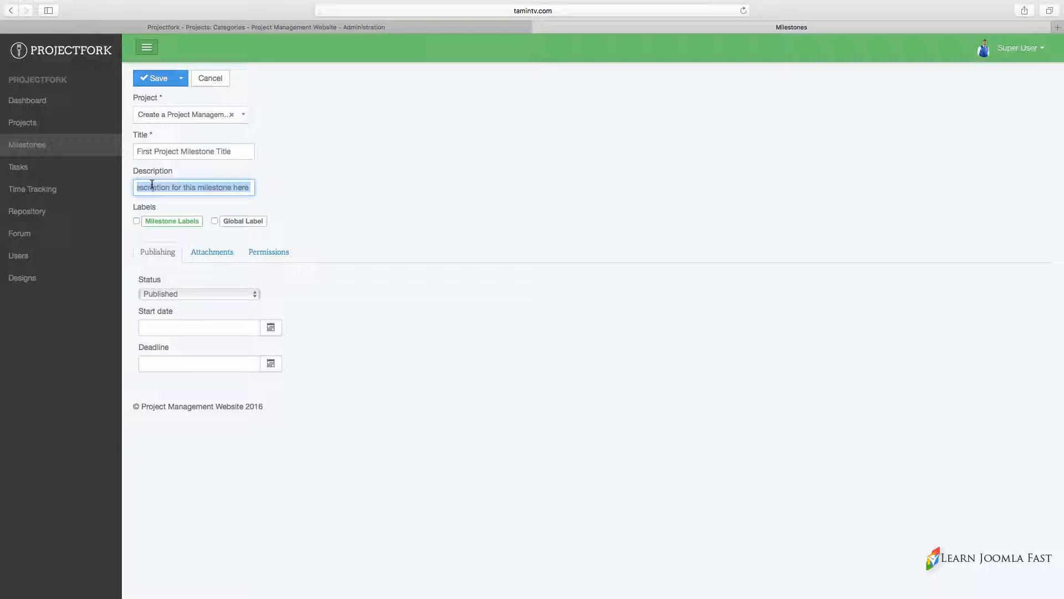
click(247, 189)
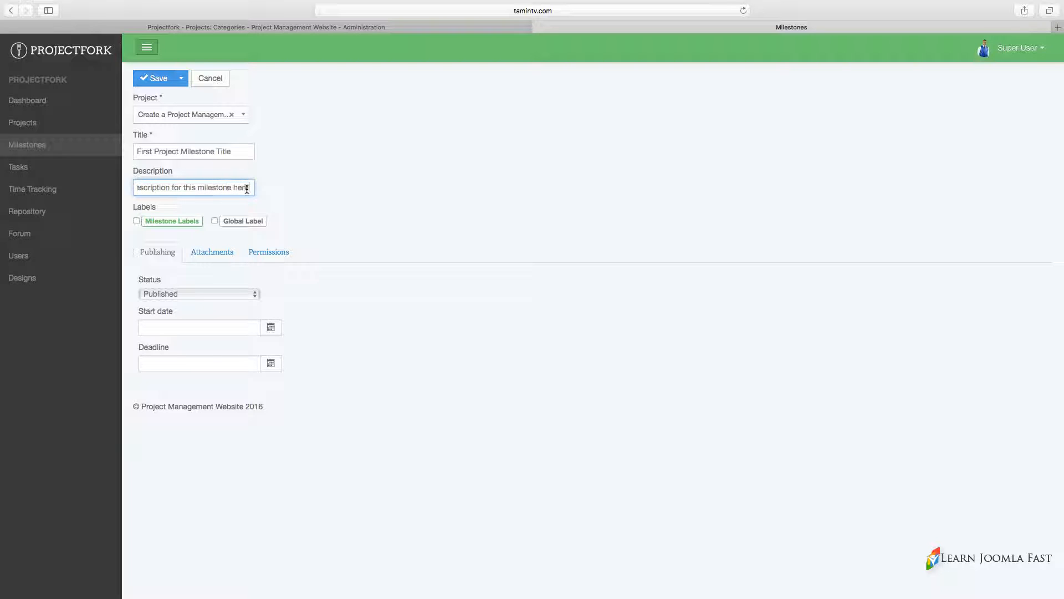
text(.)
key(BackSpace)
Assign the Milestone Labels and Global Label to the milestone, and set its start date to 2016-10-27 and deadline to 2016-11-15.
click(137, 223)
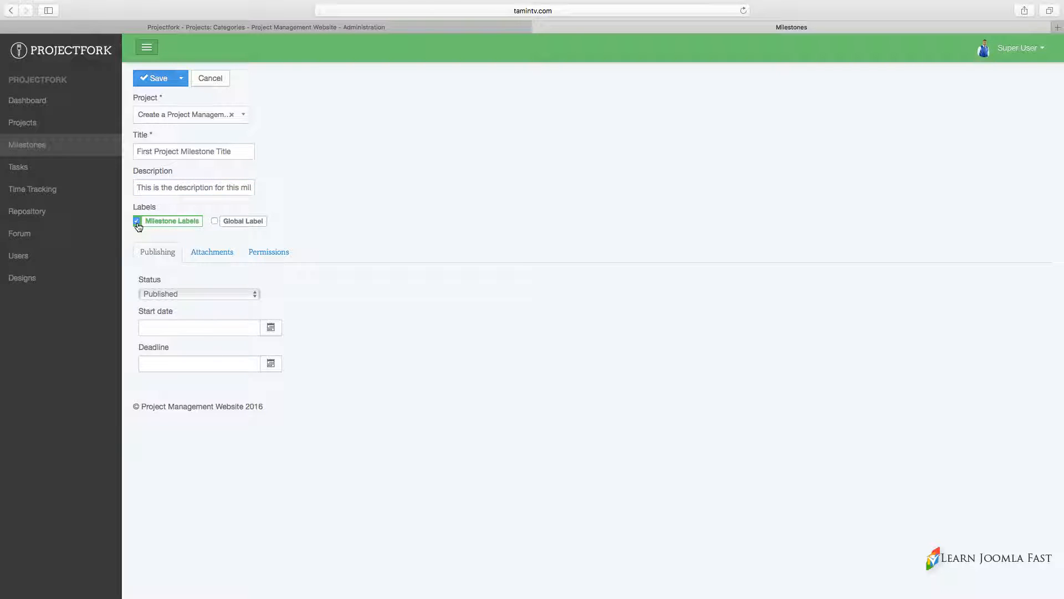
click(215, 222)
click(270, 327)
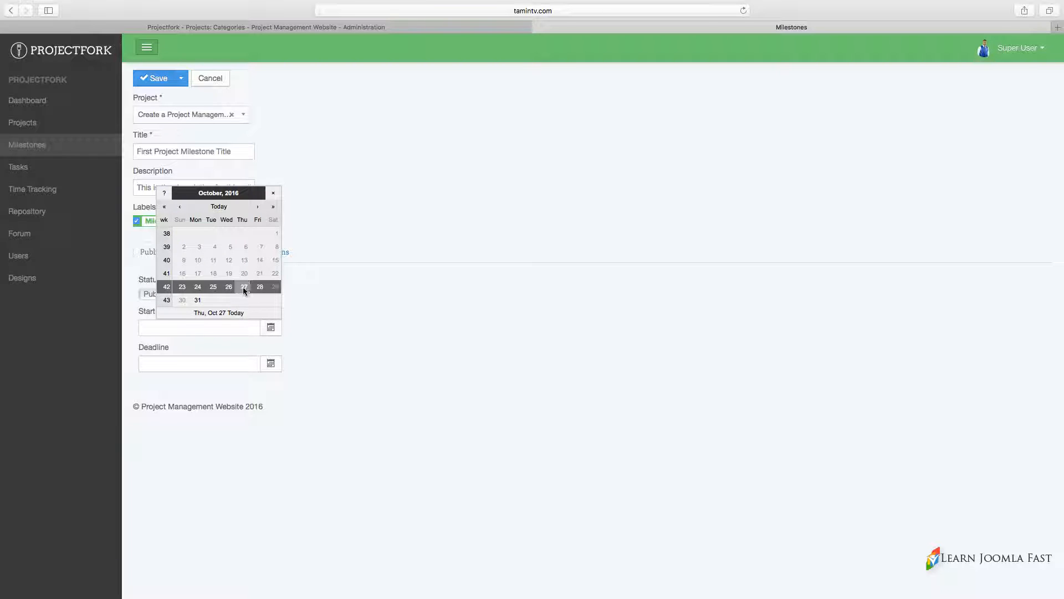
click(244, 286)
click(270, 363)
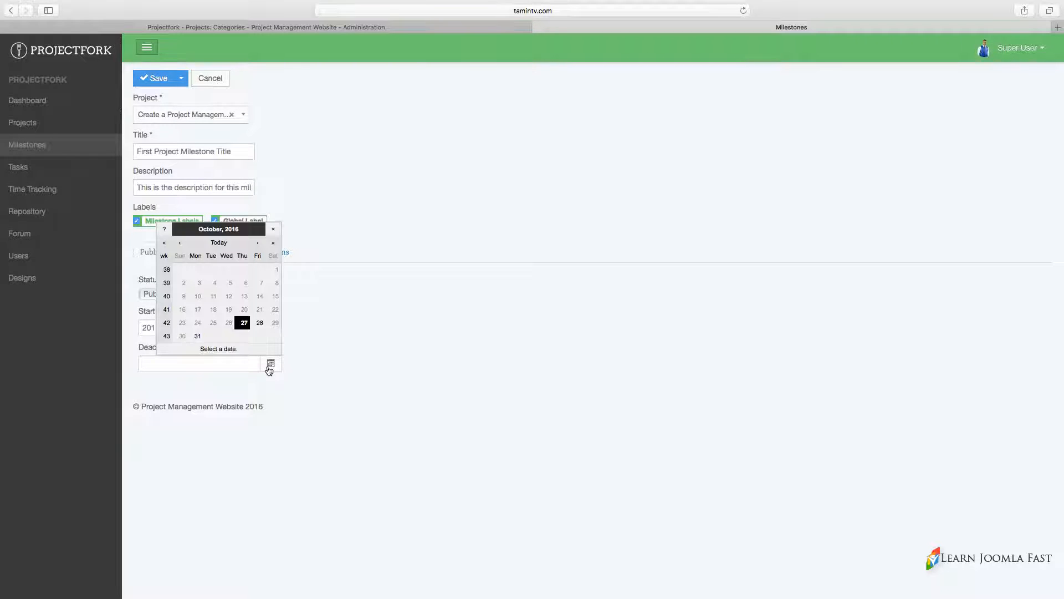
click(257, 243)
click(212, 296)
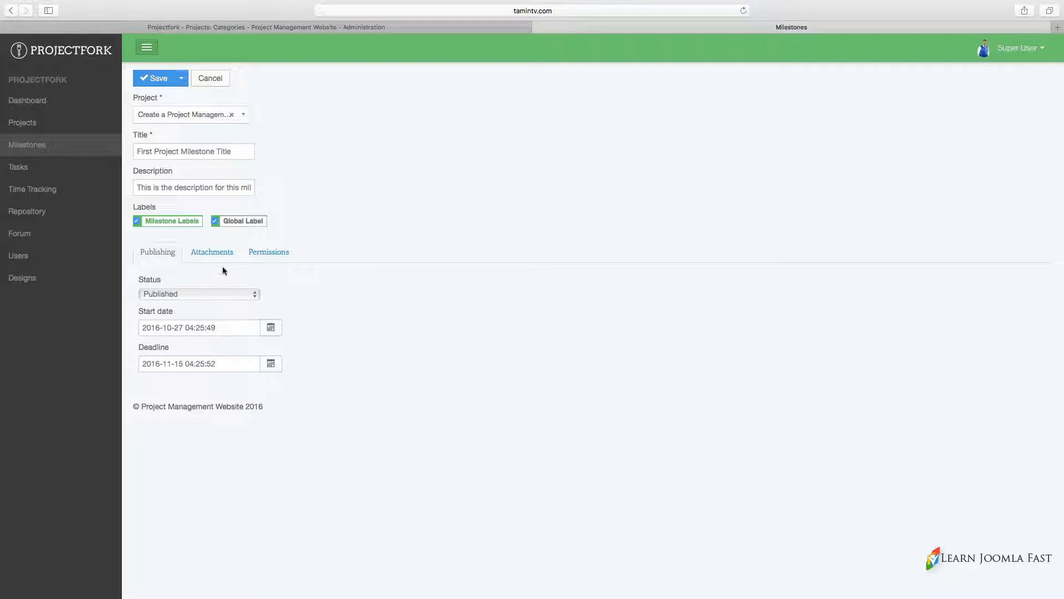
Look over the milestone's attachment options and try to add the Registered group to its permissions.
click(216, 252)
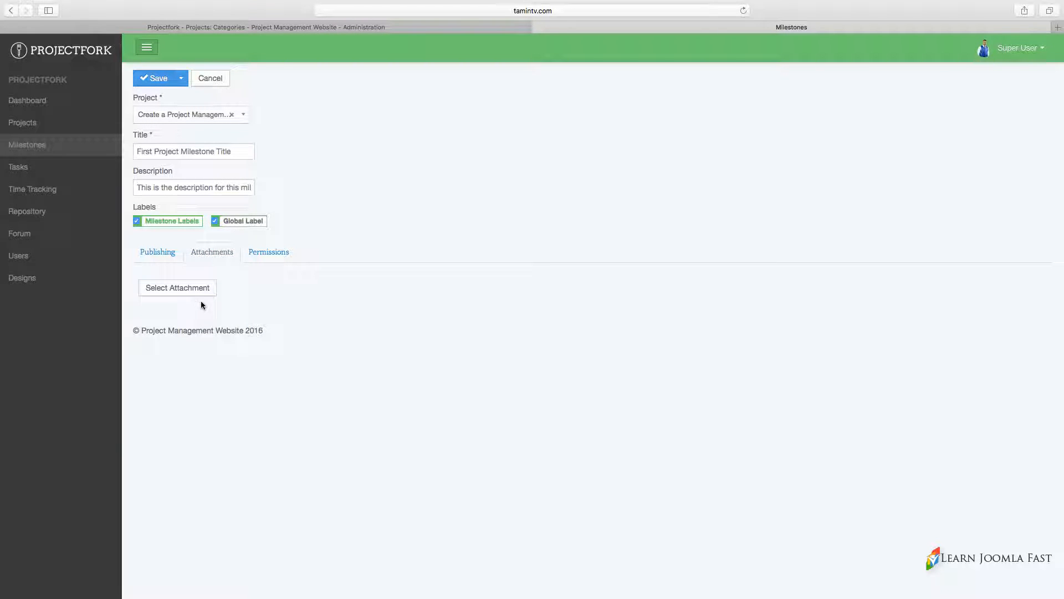
click(262, 254)
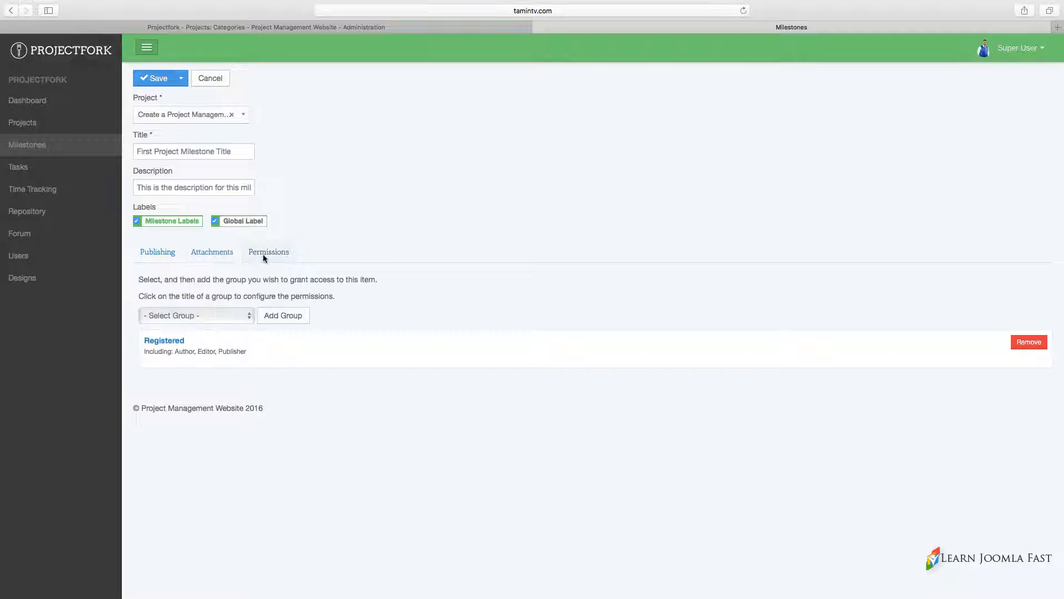
click(231, 313)
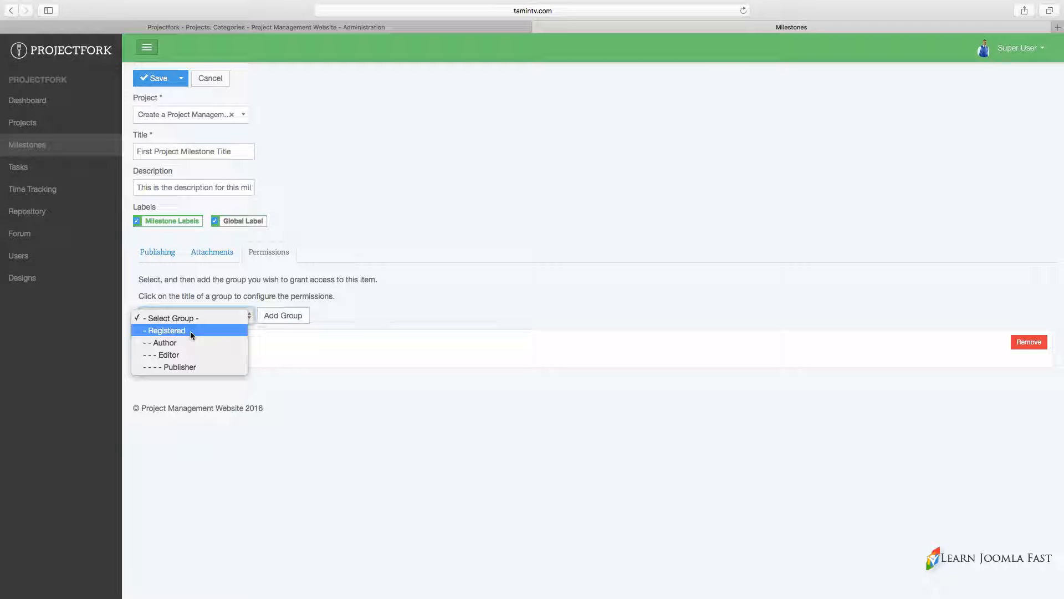
click(191, 331)
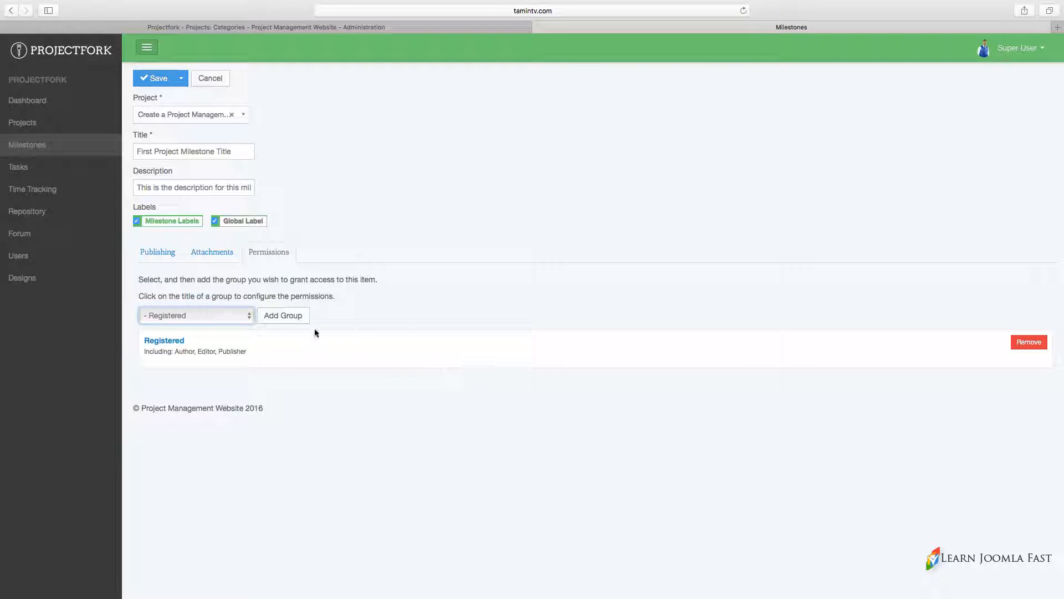
click(289, 316)
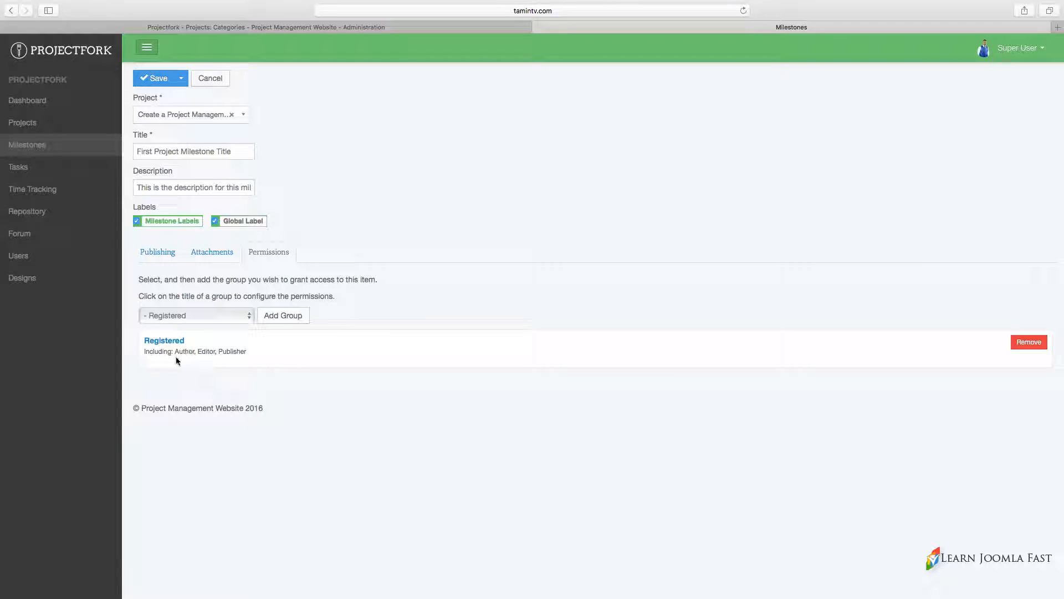
Review the milestone's publishing settings and save options, and save the milestone.
click(156, 254)
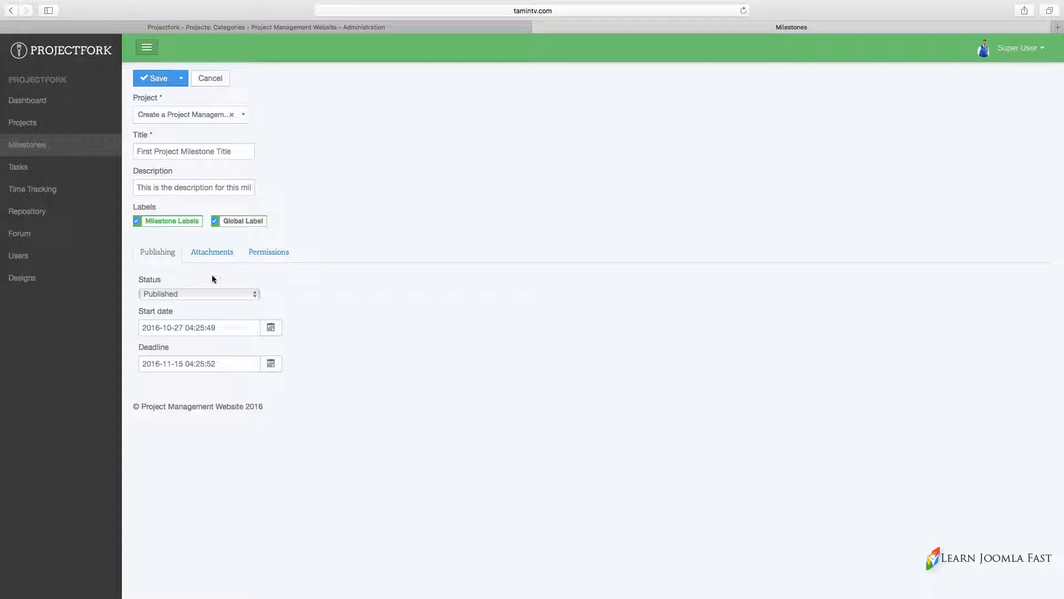
click(182, 78)
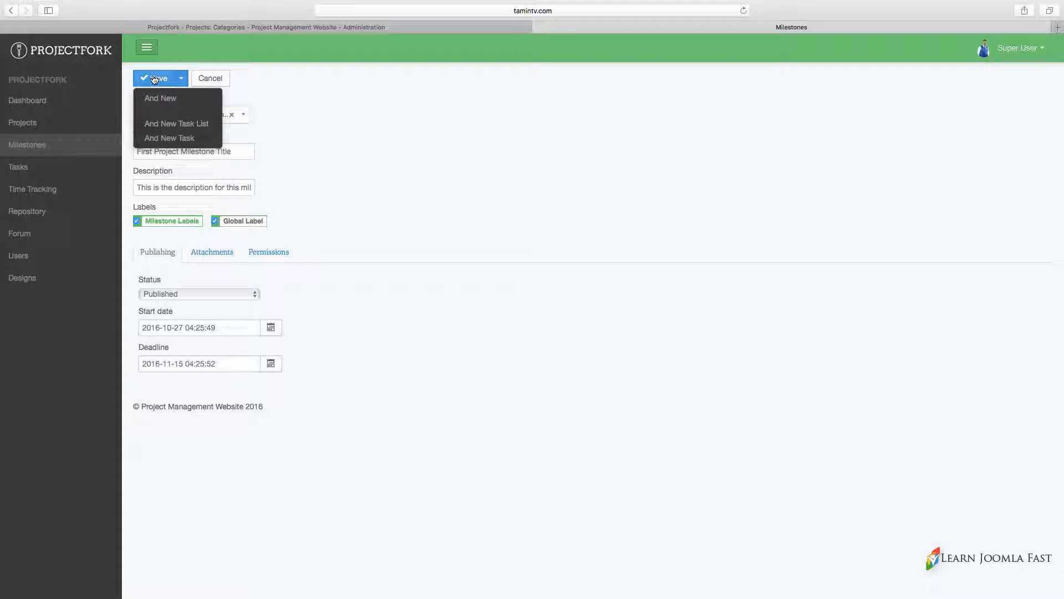
click(155, 80)
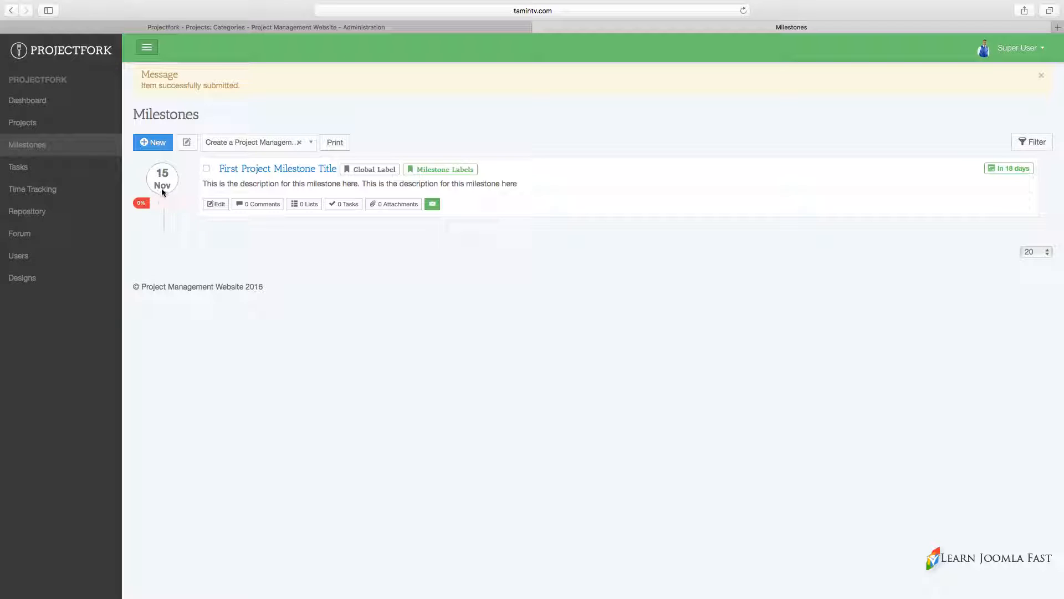
mouse_move(1015, 168)
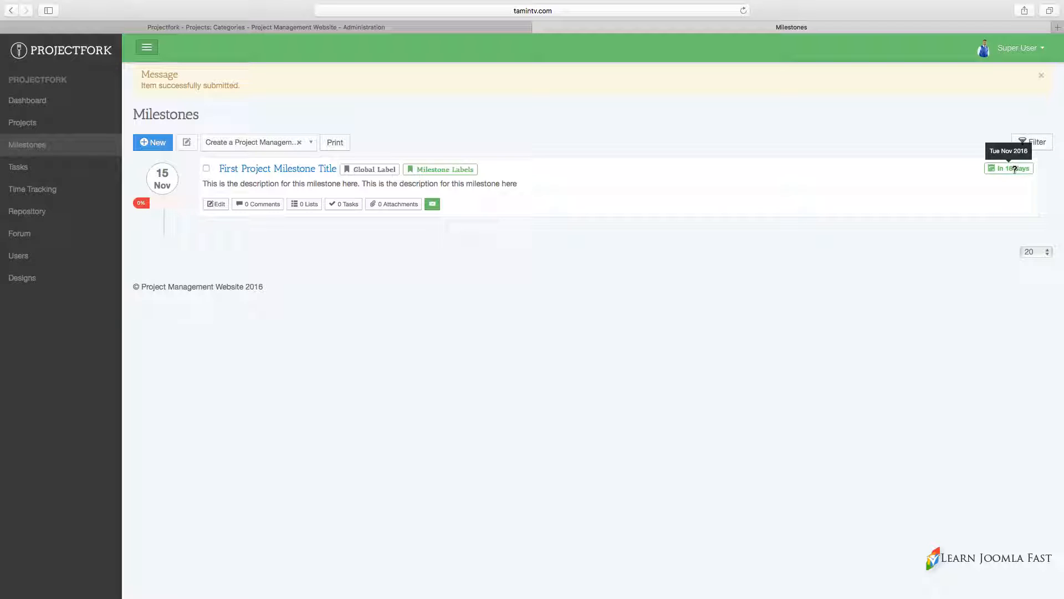